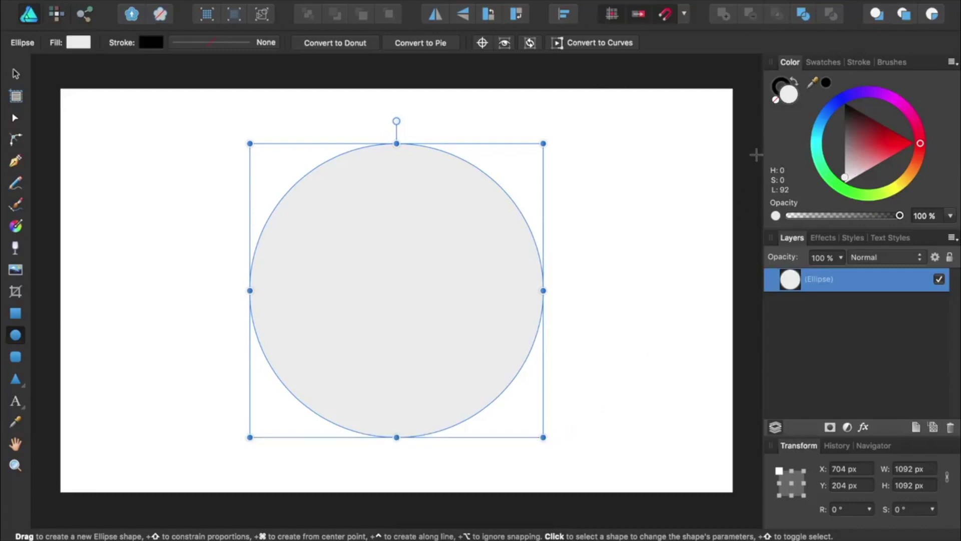
- Remove the large circle's fill and give it a 10 pt stroke
{"action": "left_click", "coordinate": [776, 100]}
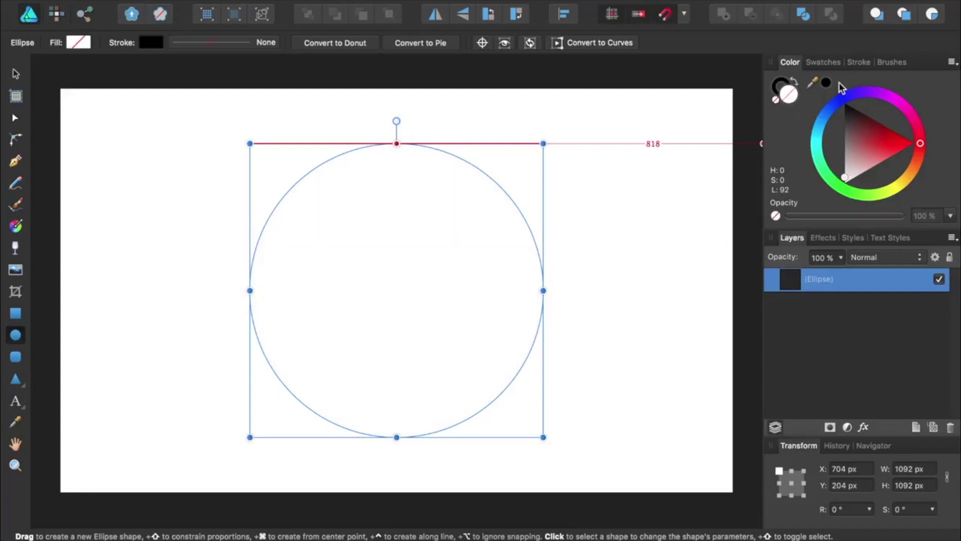
{"action": "left_click", "coordinate": [859, 62]}
{"action": "left_click", "coordinate": [942, 104]}
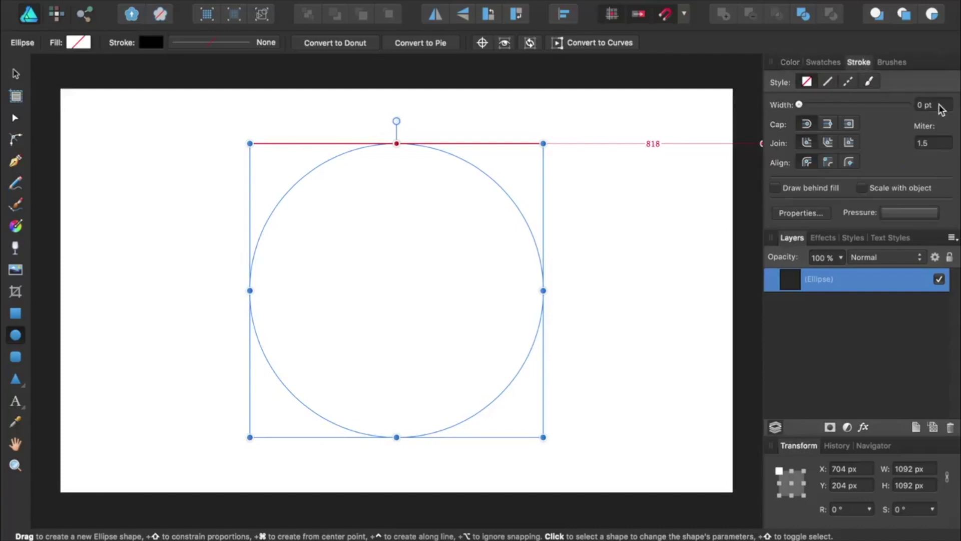
{"action": "type", "text": "10"}
{"action": "key", "text": "Return"}
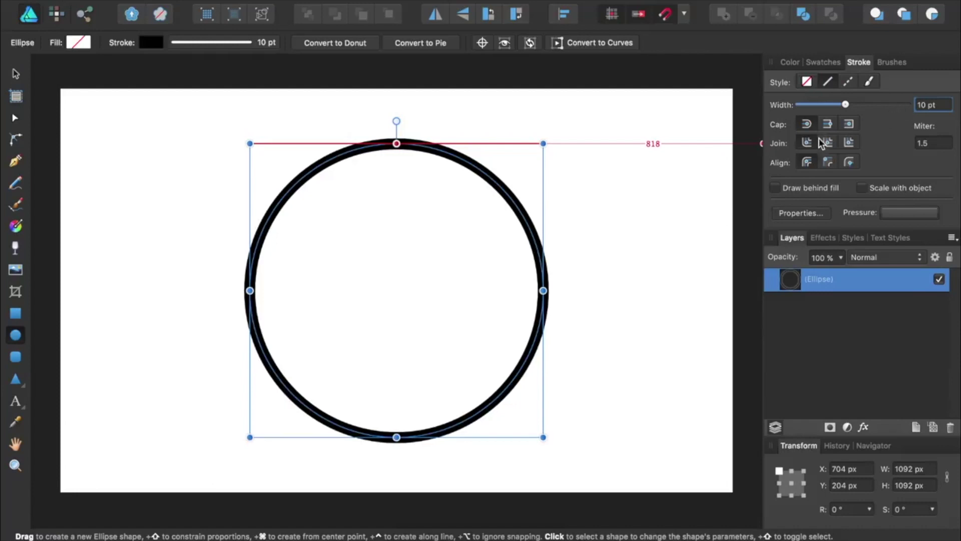
{"action": "left_click", "coordinate": [18, 380]}
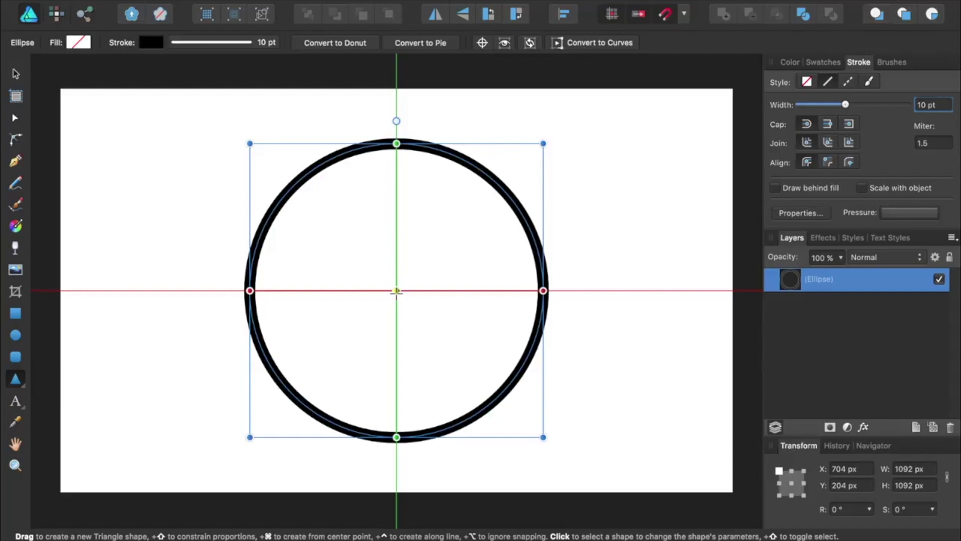
{"action": "left_click_drag", "start_coordinate": [397, 290], "coordinate": [540, 475]}
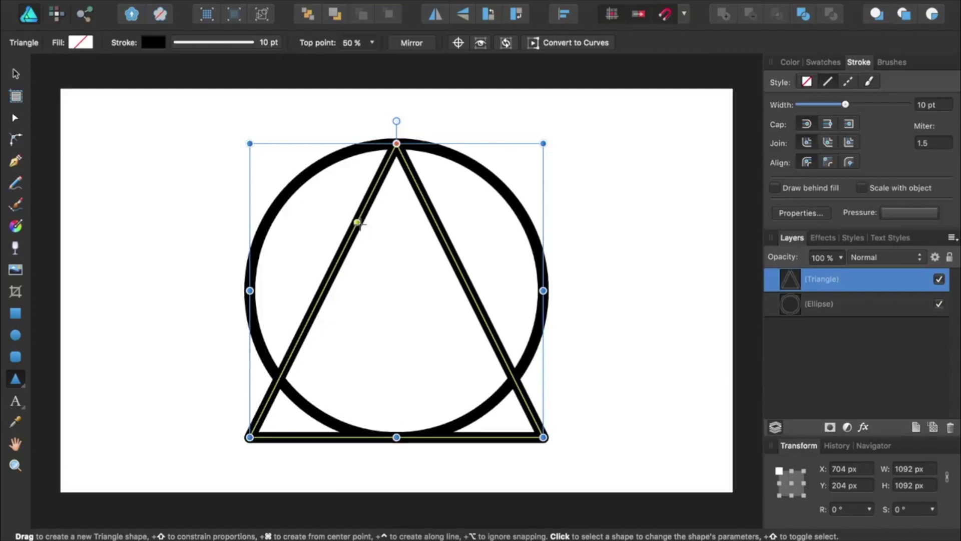
{"action": "key", "text": "BackSpace"}
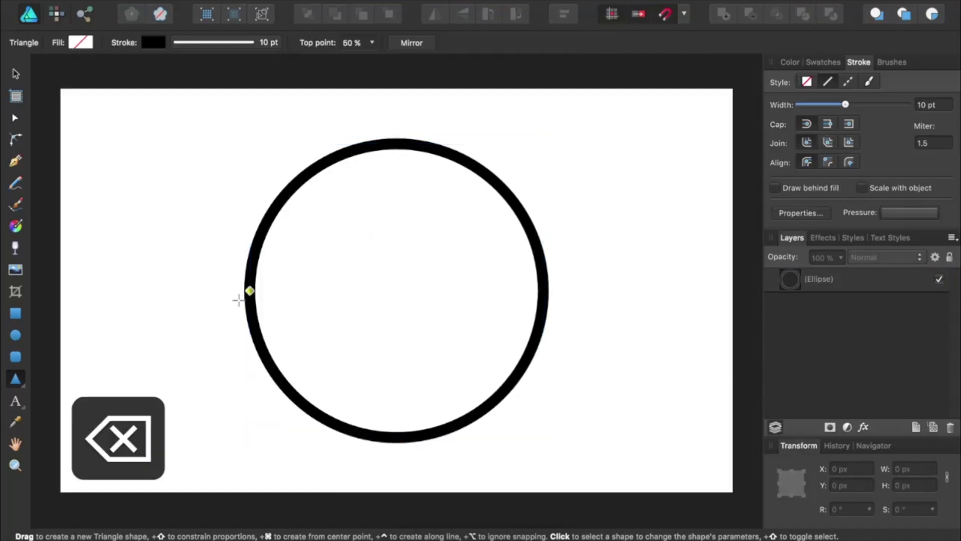
- Draw a 1092 px three-sided polygon from the large circle's center, and a concentric circle about 538 px wide inside the triangle
{"action": "left_click", "coordinate": [16, 380]}
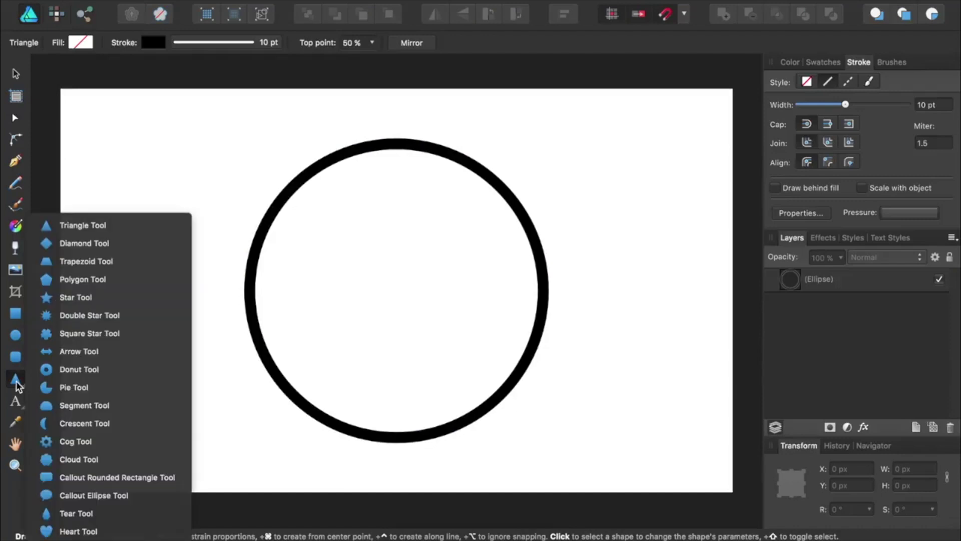
{"action": "left_click", "coordinate": [78, 279]}
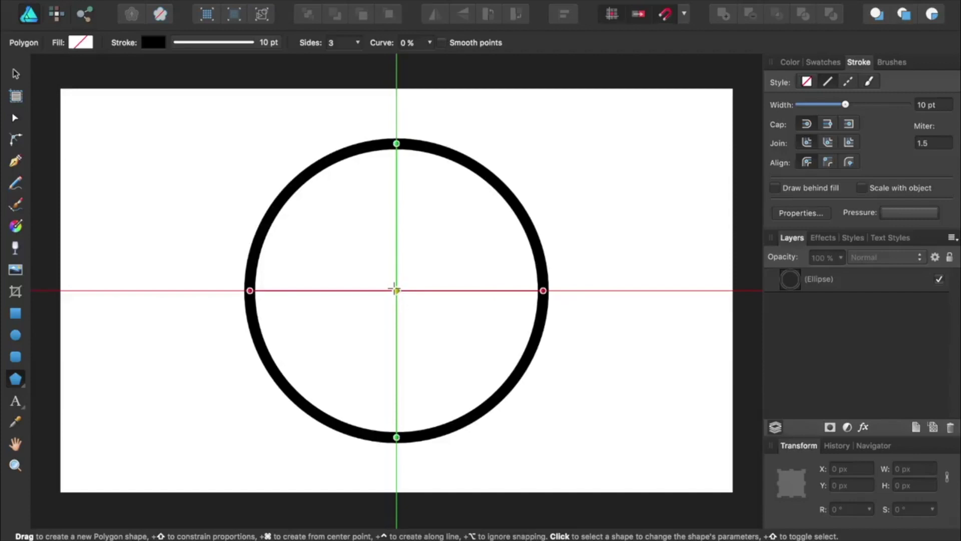
{"action": "left_click_drag", "start_coordinate": [395, 289], "coordinate": [138, 145]}
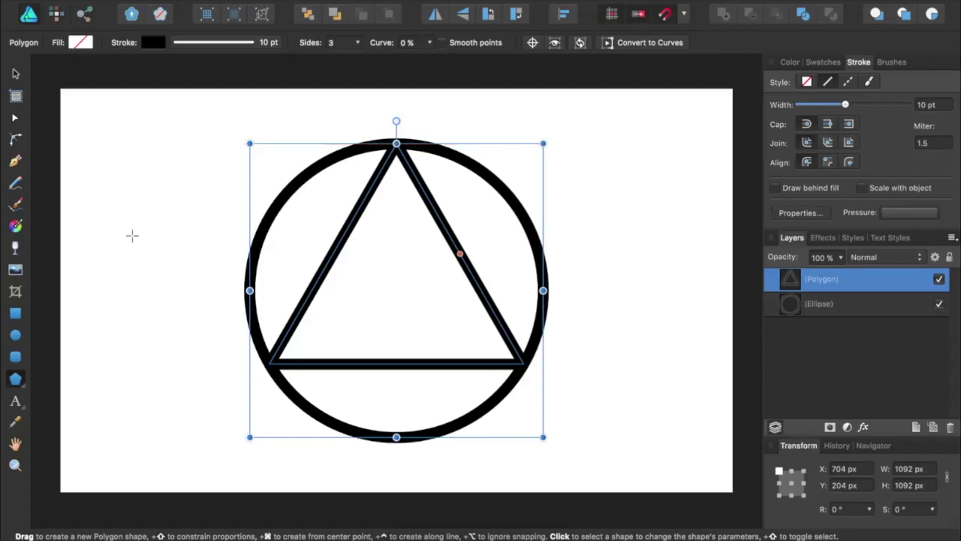
{"action": "left_click", "coordinate": [15, 335]}
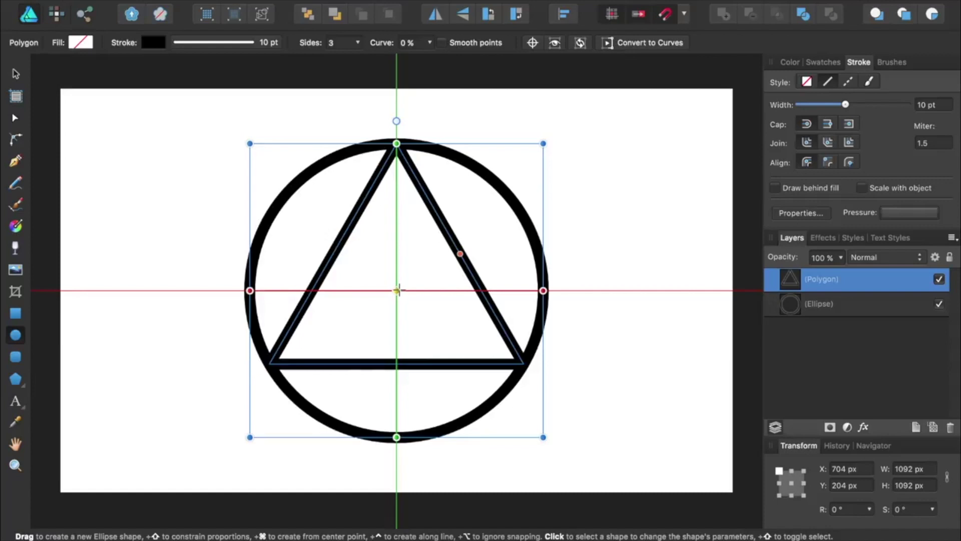
{"action": "left_click_drag", "start_coordinate": [398, 291], "coordinate": [227, 218]}
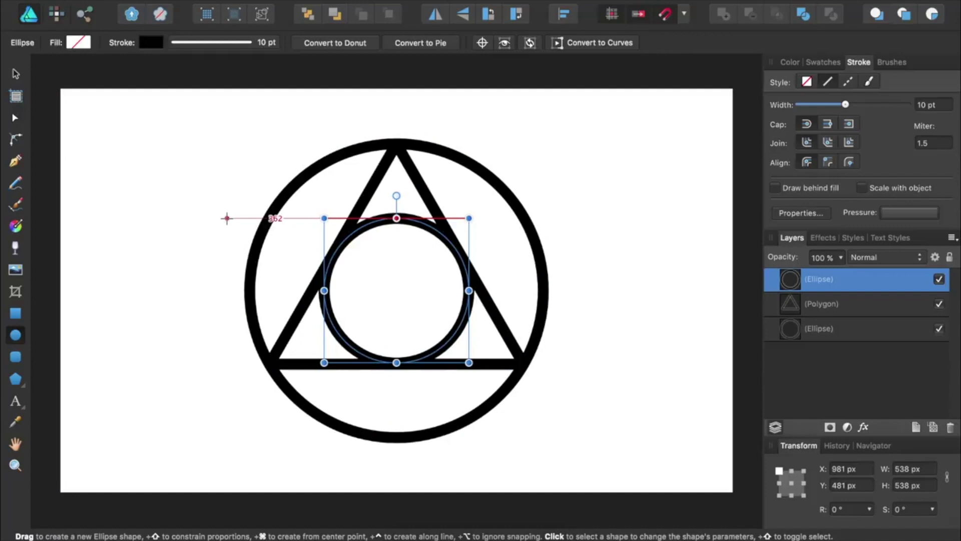
- Draw a three-sided polygon about 538 px in size from the center of the inner circle and rotate it 180°
{"action": "left_click", "coordinate": [16, 379]}
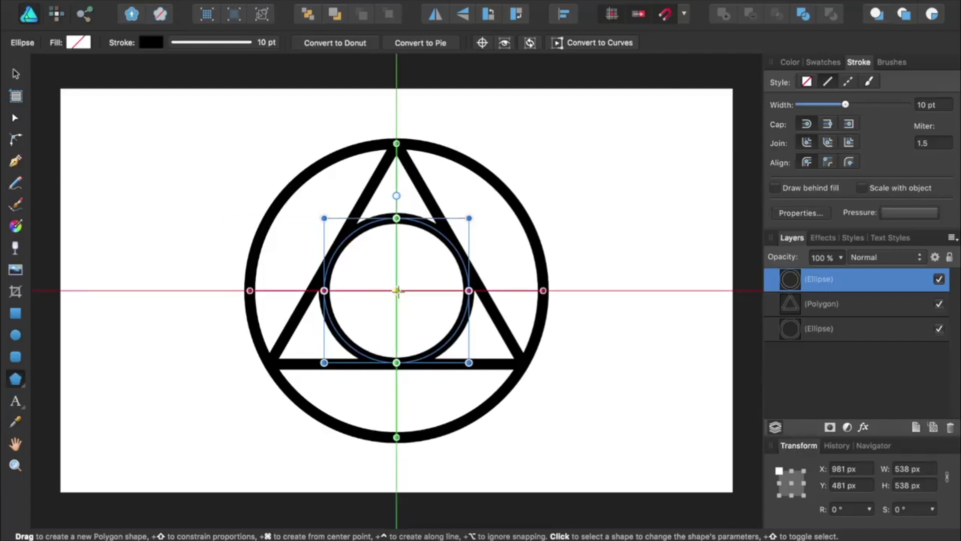
{"action": "left_click_drag", "start_coordinate": [397, 290], "coordinate": [270, 216]}
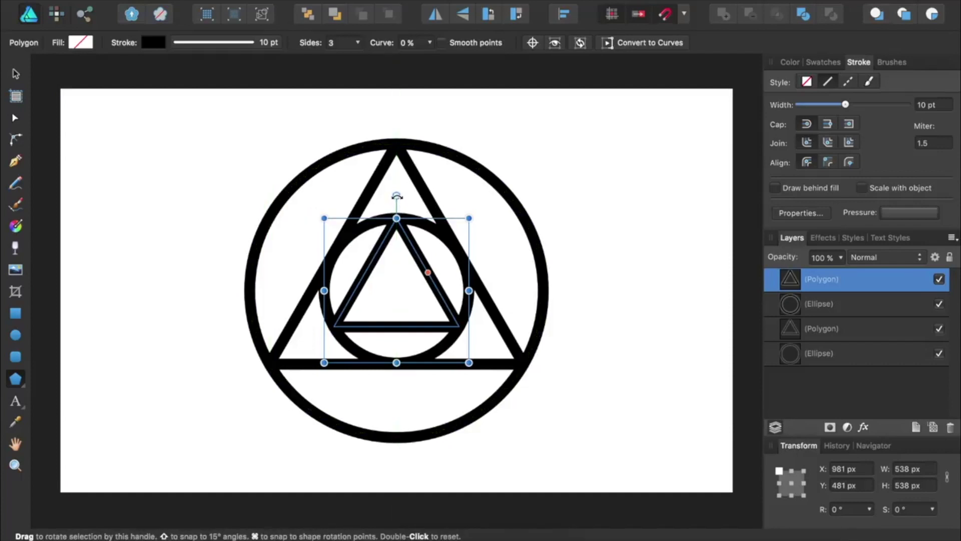
{"action": "left_click_drag", "start_coordinate": [397, 196], "coordinate": [448, 353]}
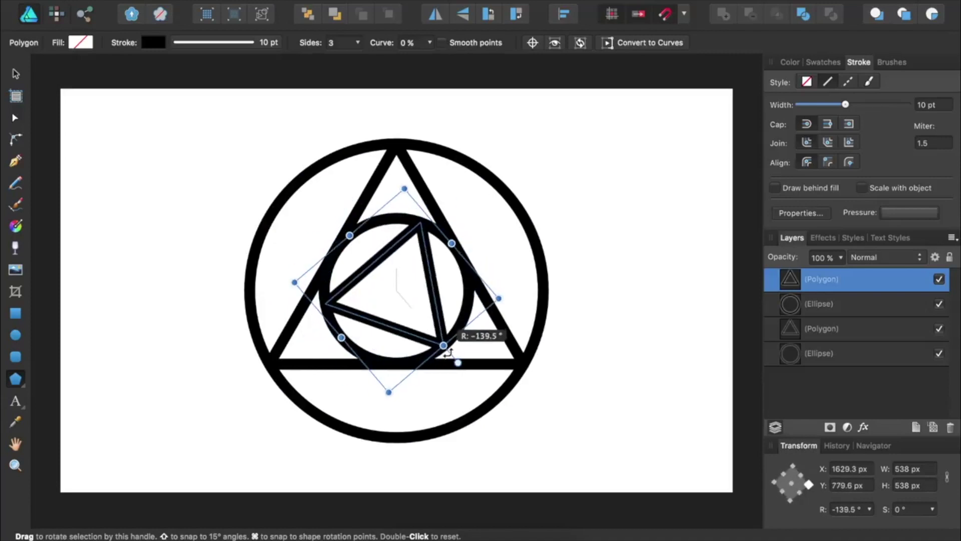
{"action": "left_click_drag", "start_coordinate": [448, 353], "coordinate": [398, 384]}
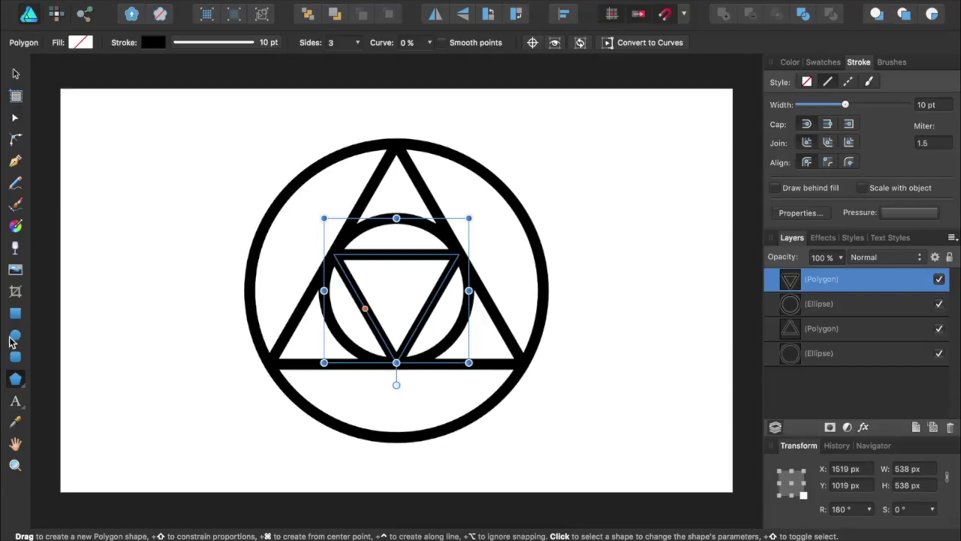
- Draw a circle about 232 px wide centered on the large triangle's apex, with a concentric black-filled, strokeless circle about 128 px wide inside
{"action": "left_click", "coordinate": [14, 338]}
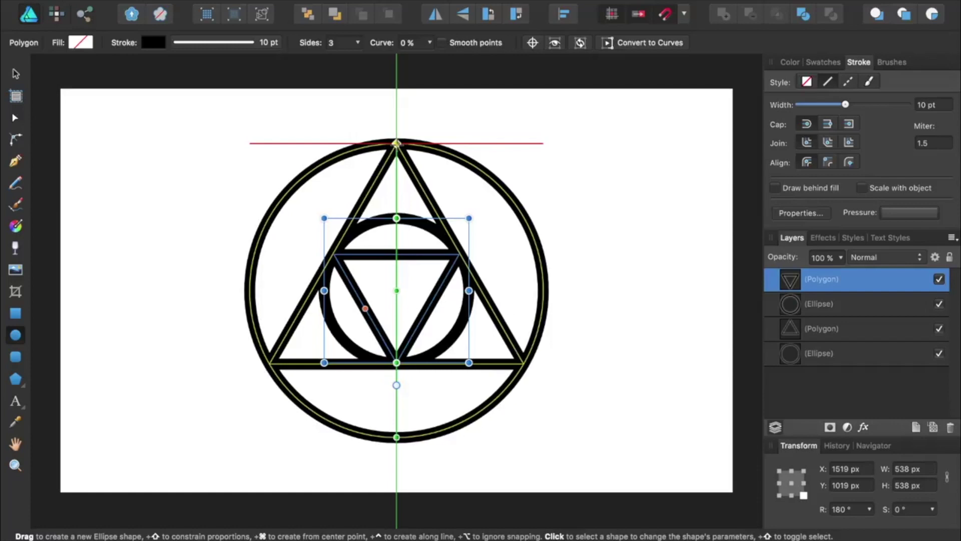
{"action": "left_click_drag", "start_coordinate": [397, 144], "coordinate": [428, 175]}
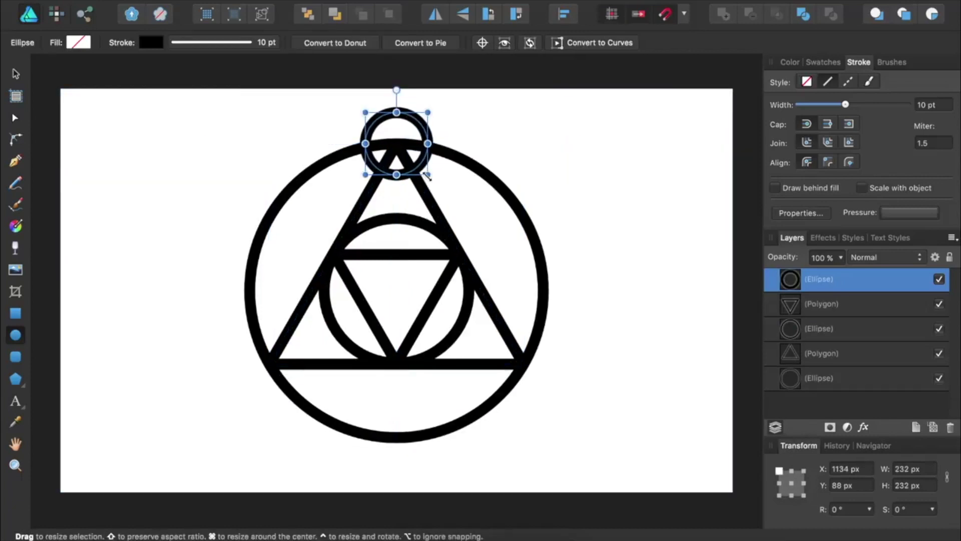
{"action": "left_click_drag", "start_coordinate": [397, 143], "coordinate": [408, 159]}
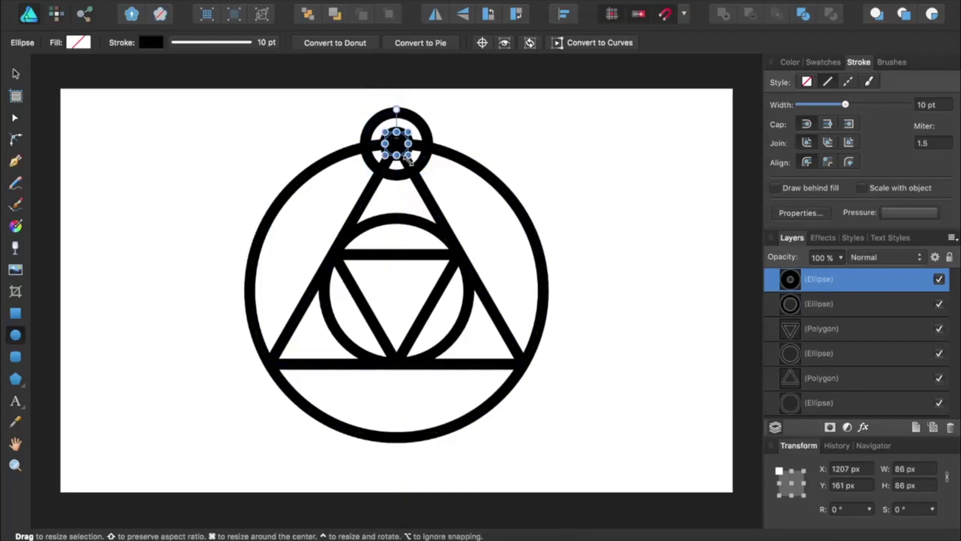
{"action": "left_click", "coordinate": [790, 64]}
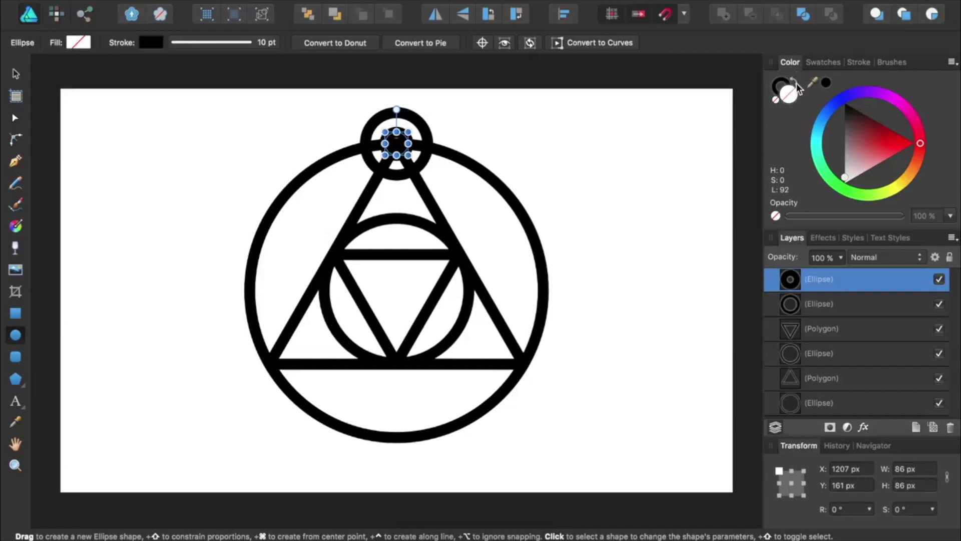
{"action": "left_click", "coordinate": [796, 82]}
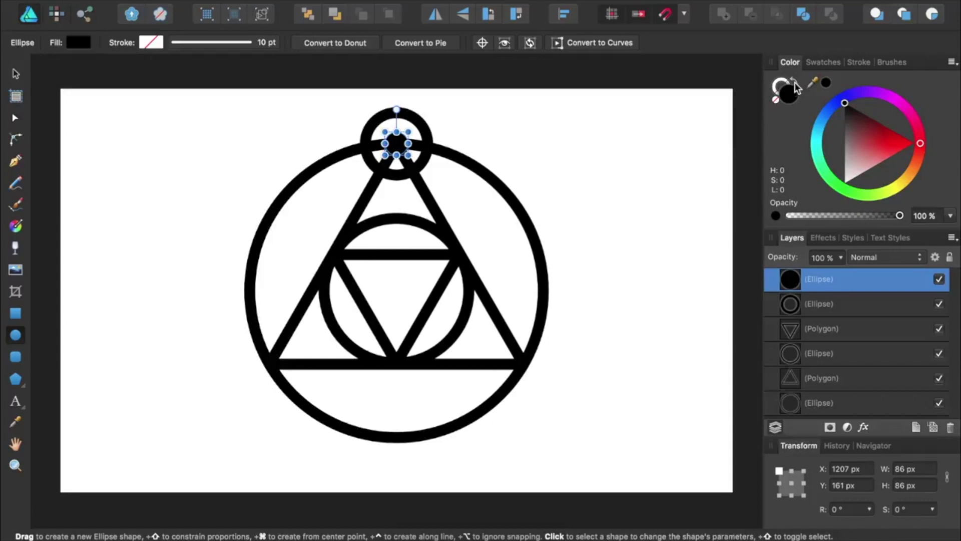
{"action": "left_click_drag", "start_coordinate": [409, 155], "coordinate": [415, 161]}
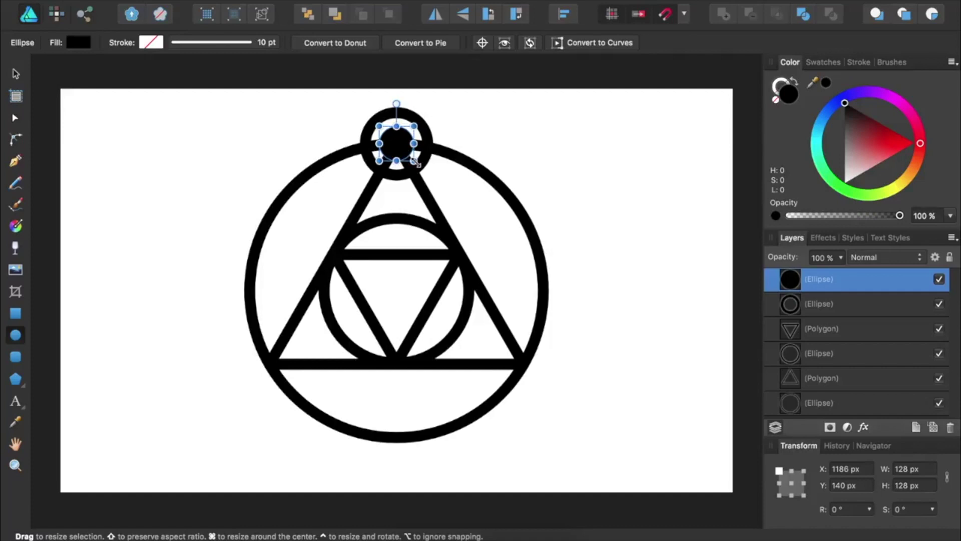
- Group the two small apex circles and duplicate the group twice
{"action": "left_click", "coordinate": [833, 304], "text": "shift"}
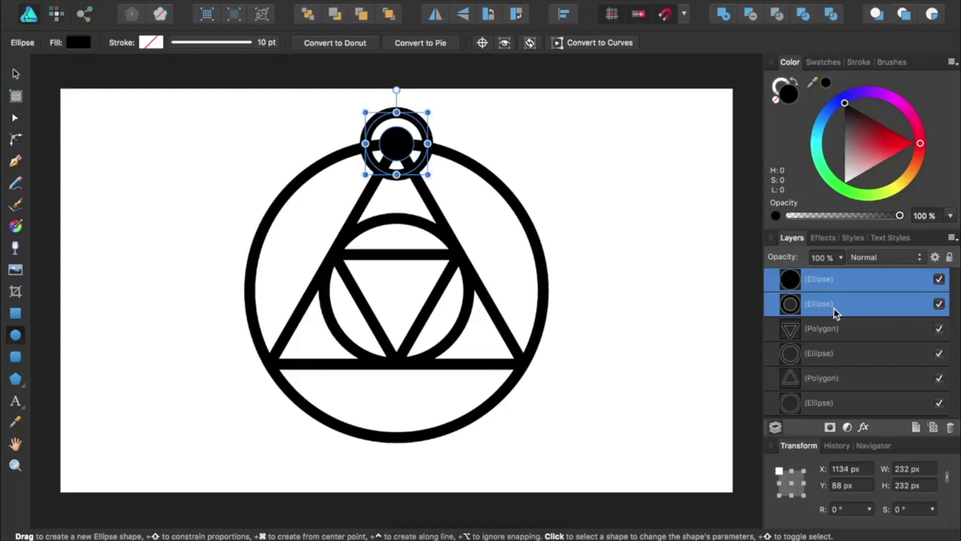
{"action": "key", "text": "super+g"}
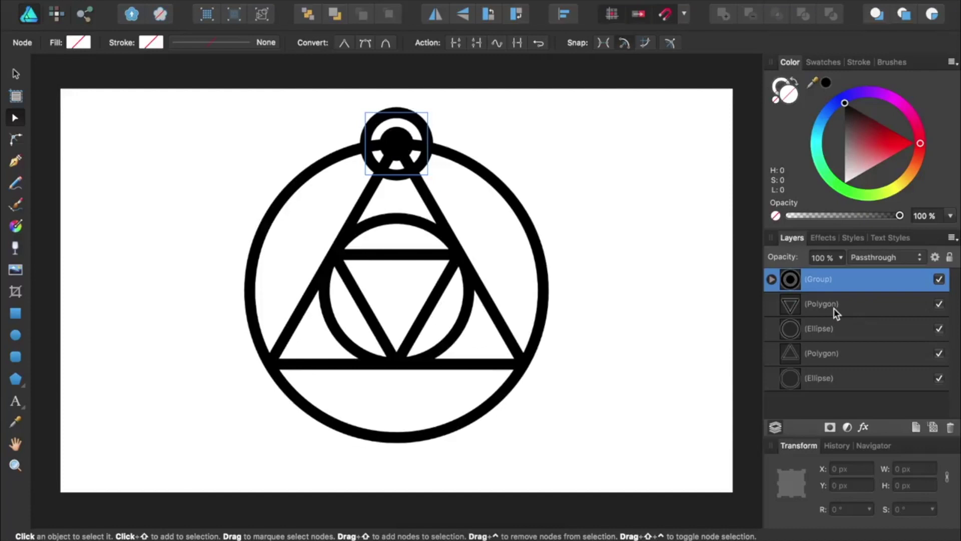
{"action": "key", "text": "super+j"}
{"action": "key", "text": "super+j"}
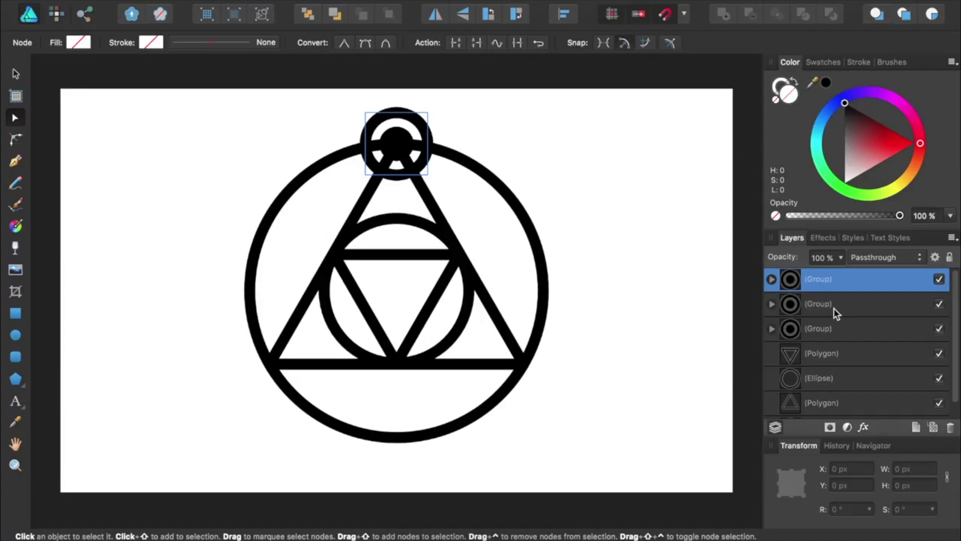
- Move the two duplicated circle groups onto the large triangle's lower right and lower left corners
{"action": "key", "text": "v"}
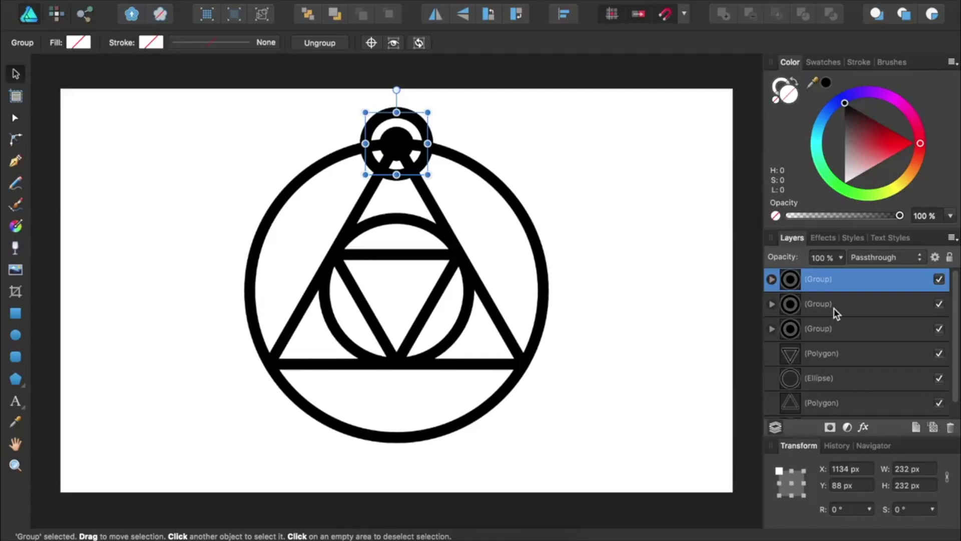
{"action": "left_click_drag", "start_coordinate": [390, 138], "coordinate": [516, 355]}
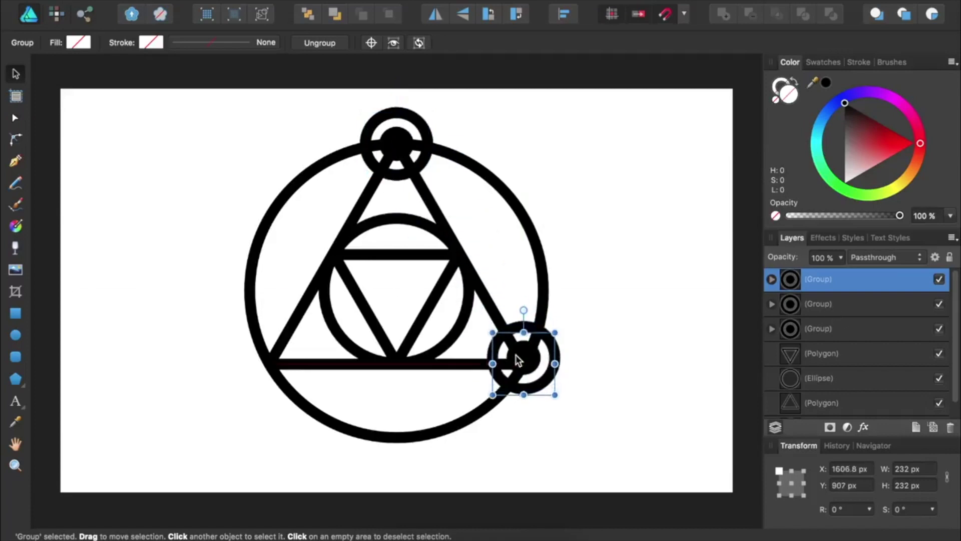
{"action": "left_click_drag", "start_coordinate": [392, 140], "coordinate": [265, 359]}
{"action": "left_click", "coordinate": [199, 330]}
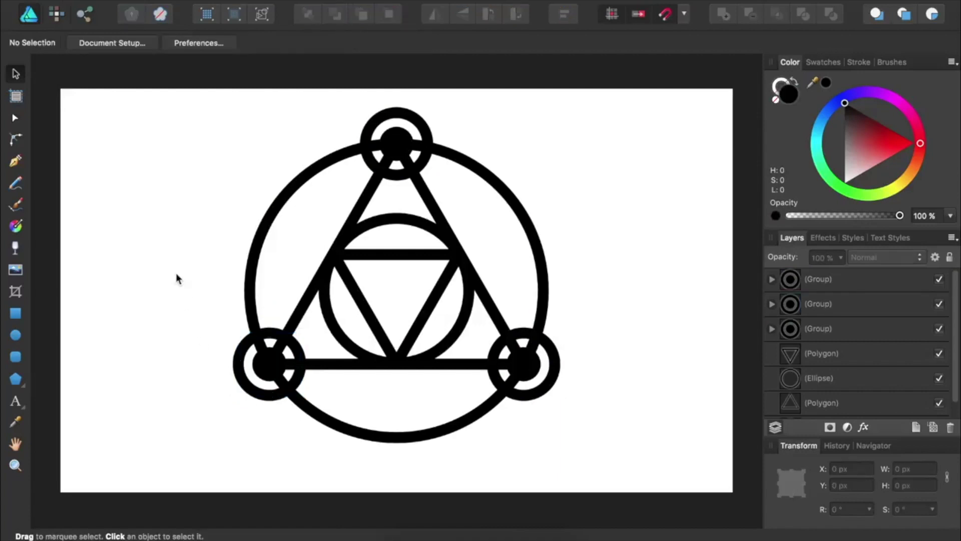
- Select all the shapes of the design and combine them into one group
{"action": "left_click_drag", "start_coordinate": [134, 92], "coordinate": [638, 478]}
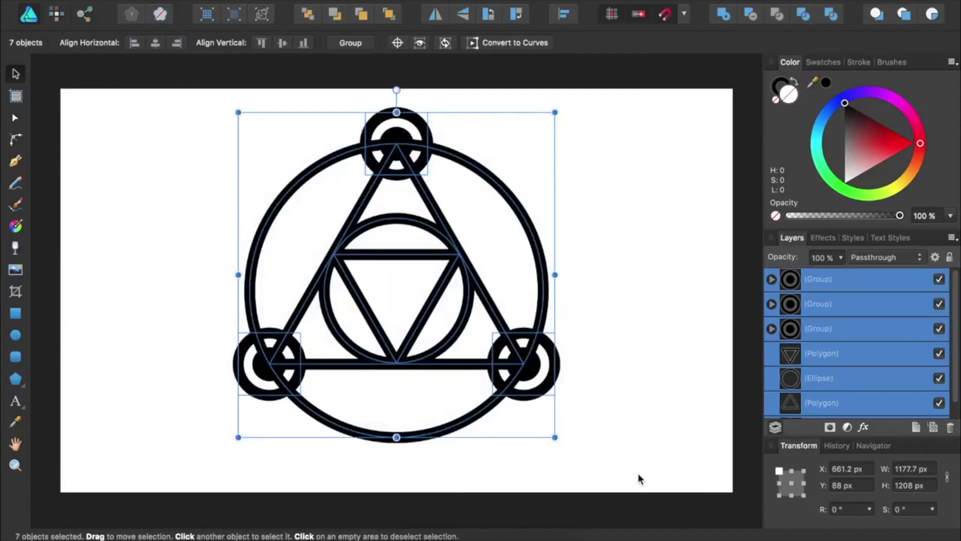
{"action": "key", "text": "super+g"}
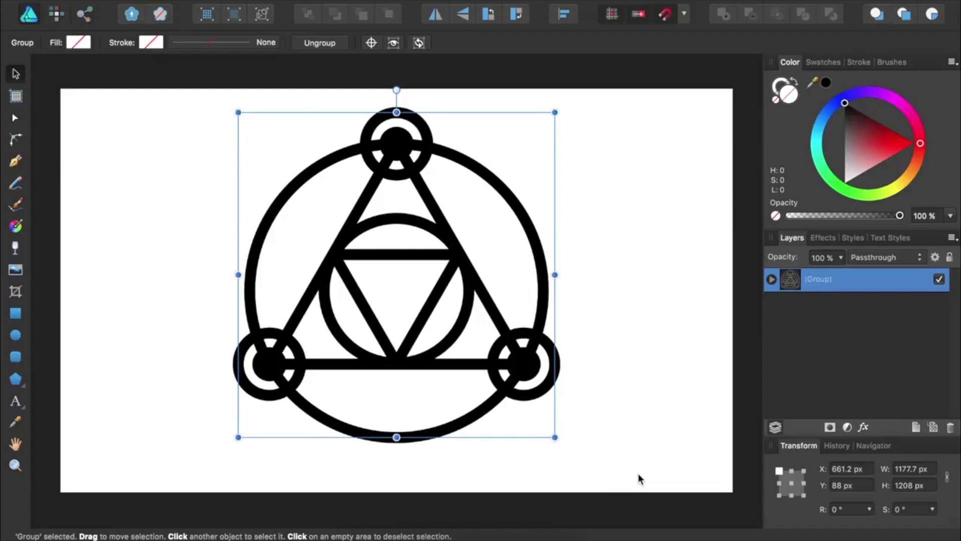
- Try scaling the design group down to about 413 × 424 px, and undo the resize
{"action": "left_click_drag", "start_coordinate": [555, 437], "coordinate": [305, 271]}
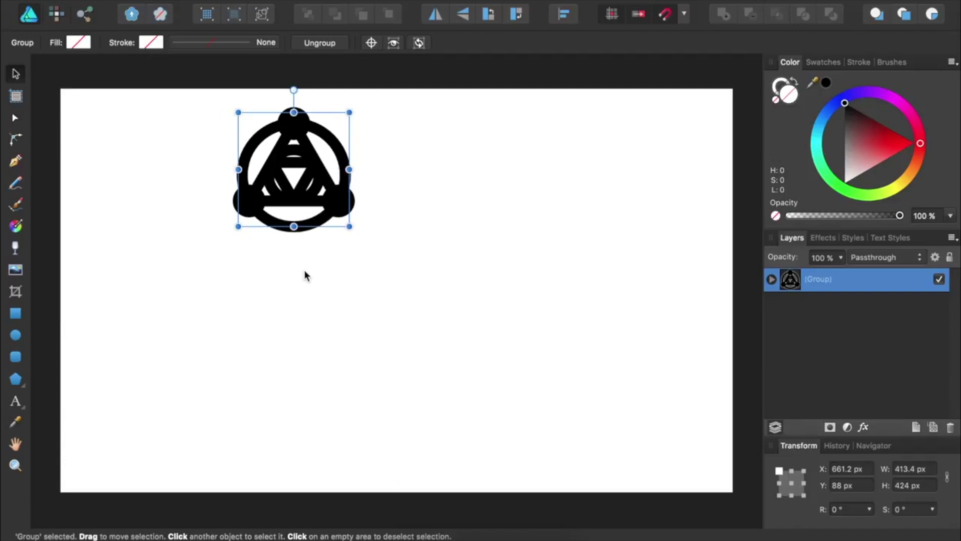
{"action": "key", "text": "super+z"}
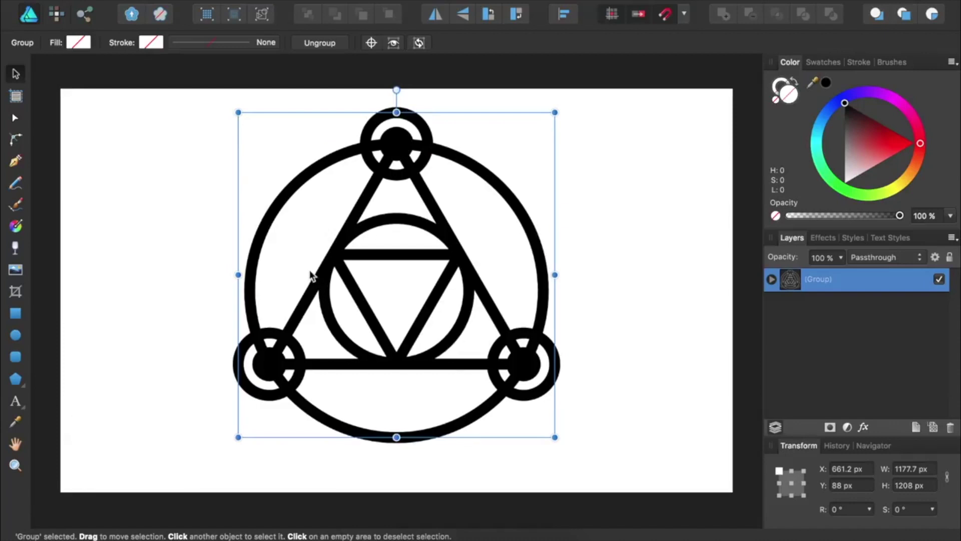
- Enable stroke scaling with the object and enlarge the design group to about 1270 × 1303 px
{"action": "left_click", "coordinate": [857, 63]}
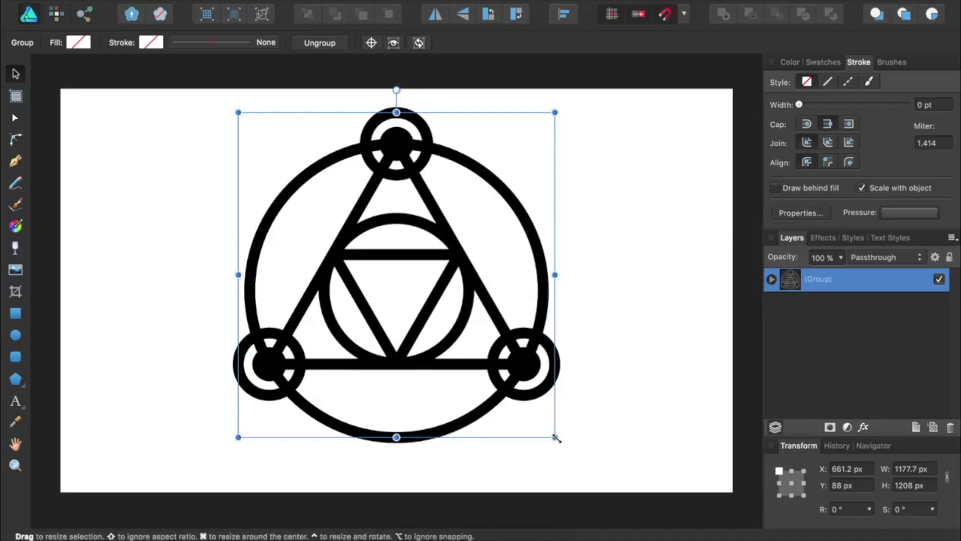
{"action": "left_click_drag", "start_coordinate": [555, 437], "coordinate": [545, 506]}
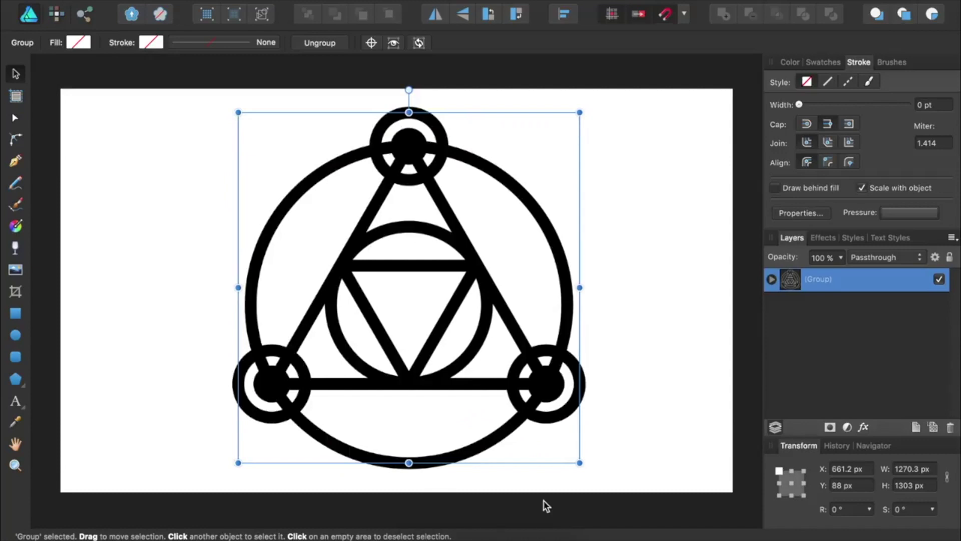
{"action": "left_click", "coordinate": [614, 469]}
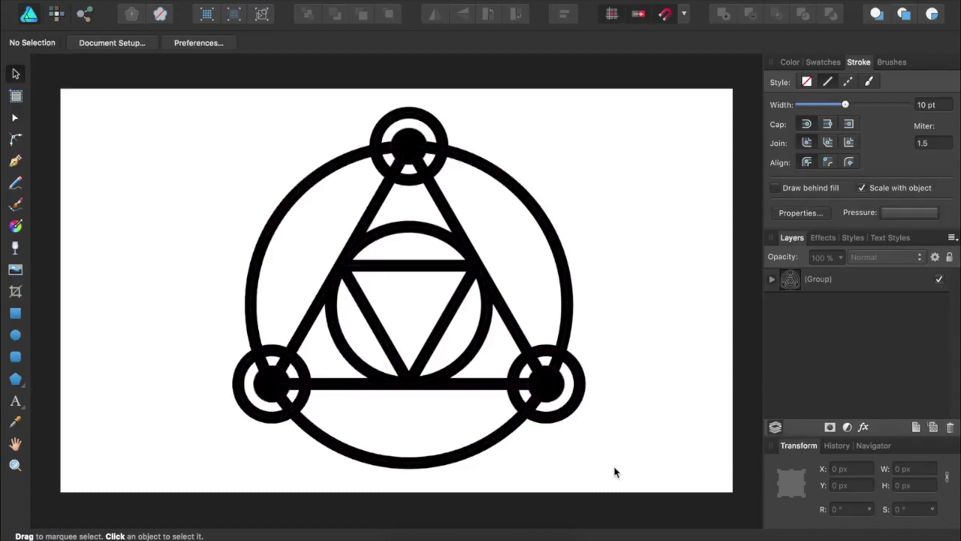